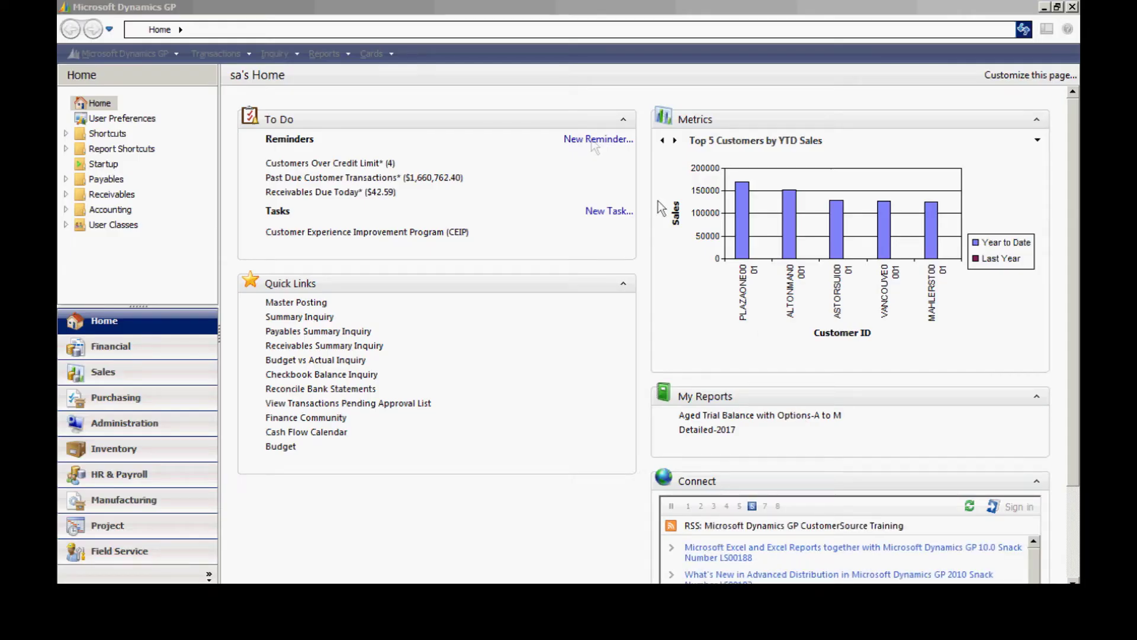
Step: Open the Receivables Aged Trial Balance w/ Options report from Sales trial balance reports
click(316, 53)
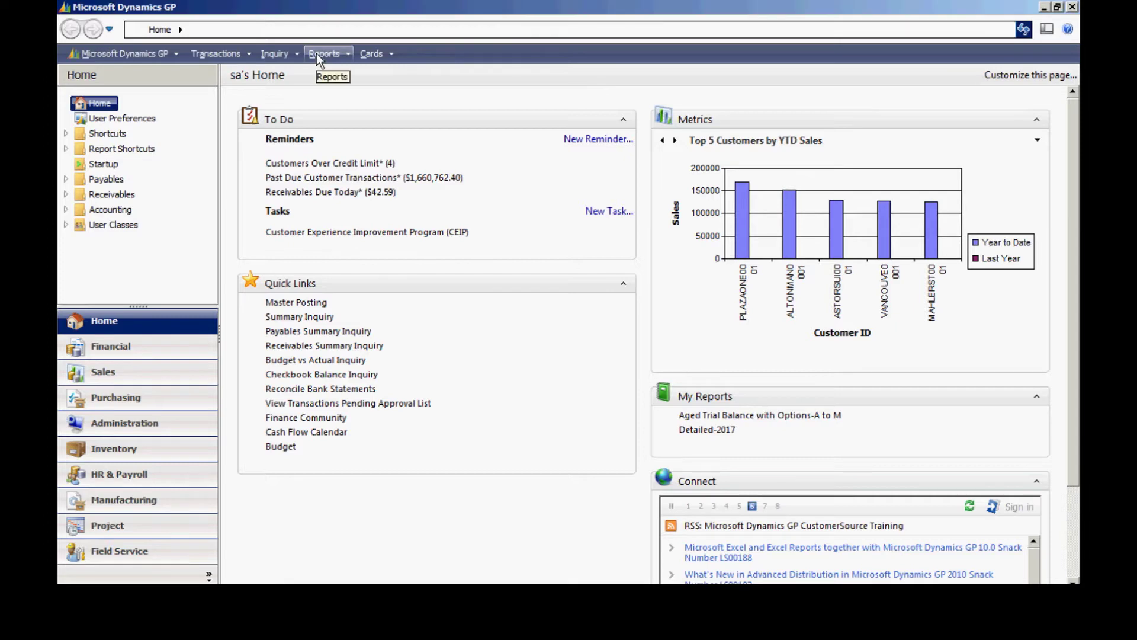
click(316, 53)
mouse_move(355, 125)
click(503, 126)
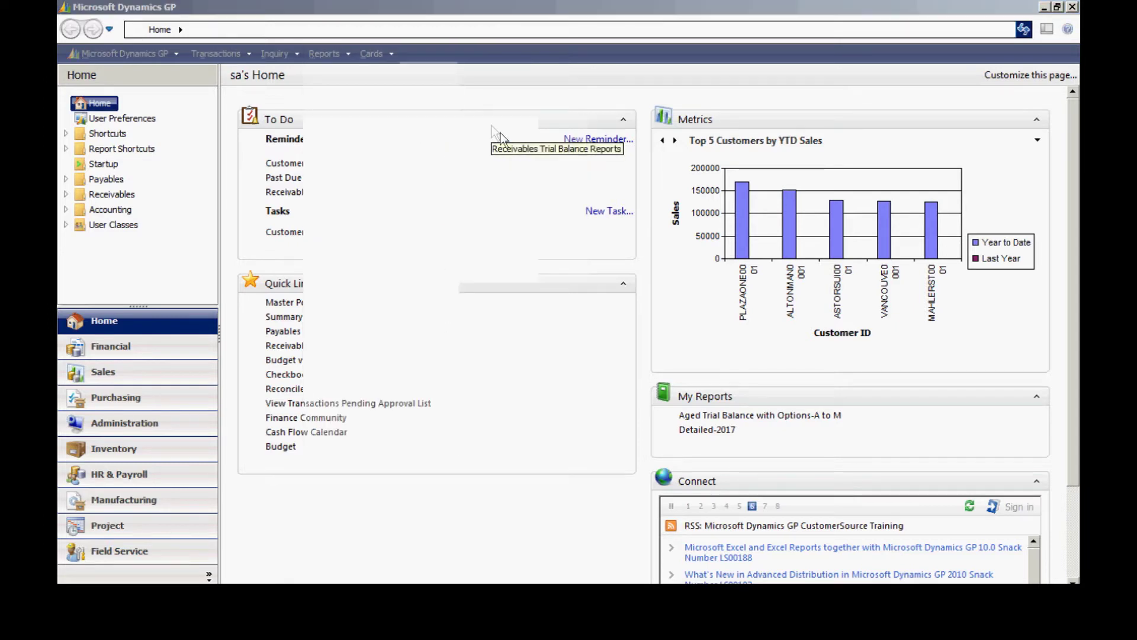
click(279, 204)
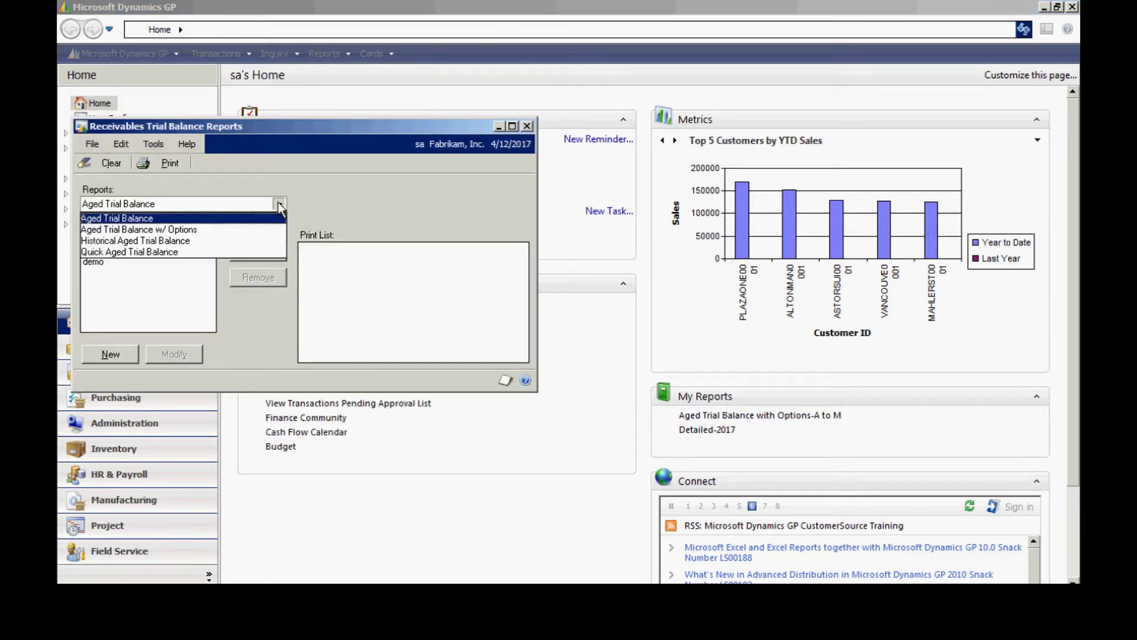
click(228, 230)
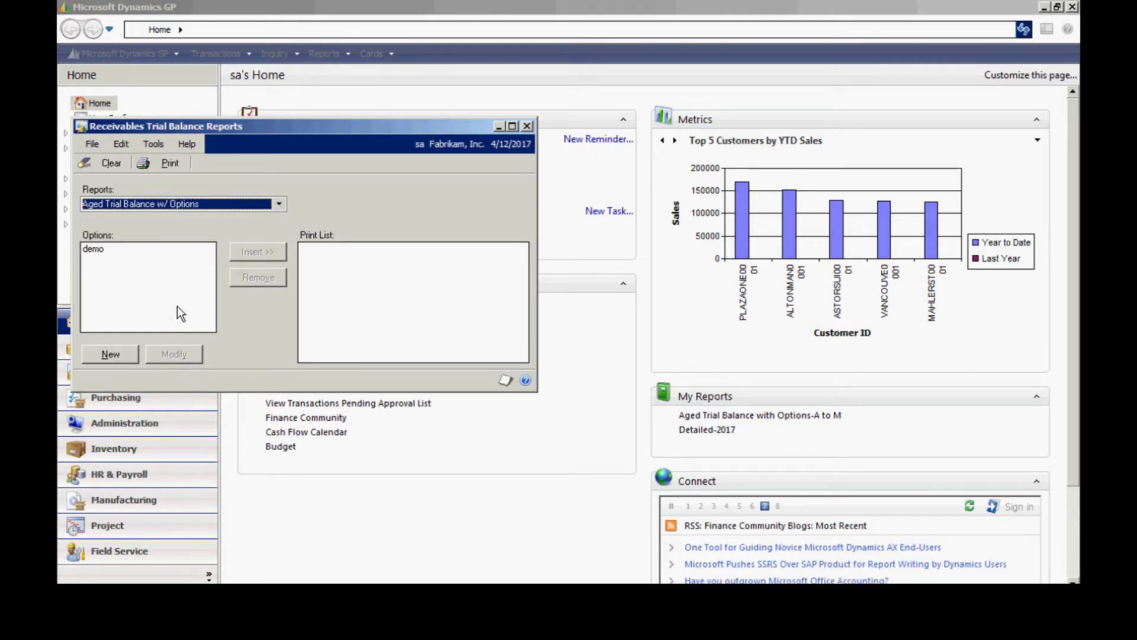
Step: Create a report option named Summary, not in detail, sent to the screen instead of the printer
click(126, 352)
text(Summary)
key(Tab)
click(518, 152)
click(532, 441)
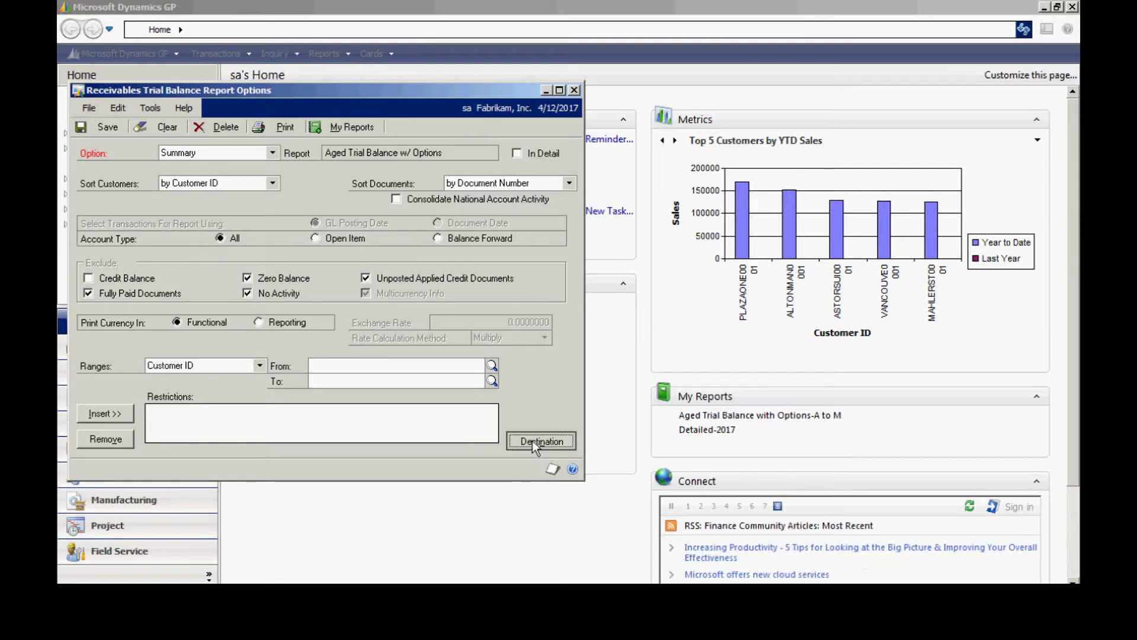
click(444, 323)
click(446, 340)
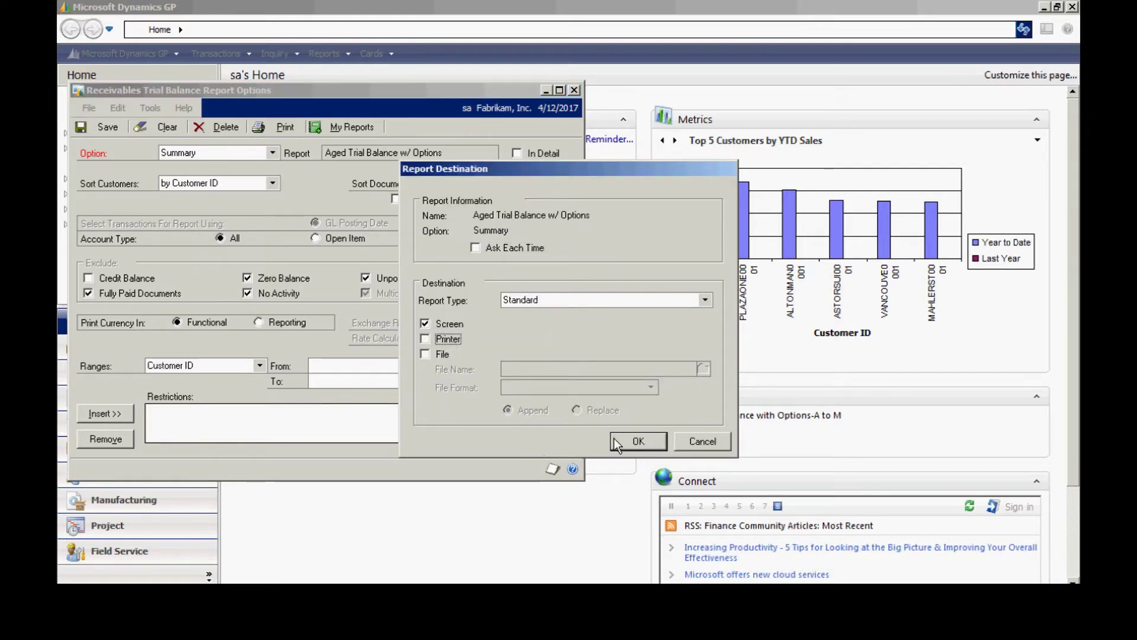
click(635, 442)
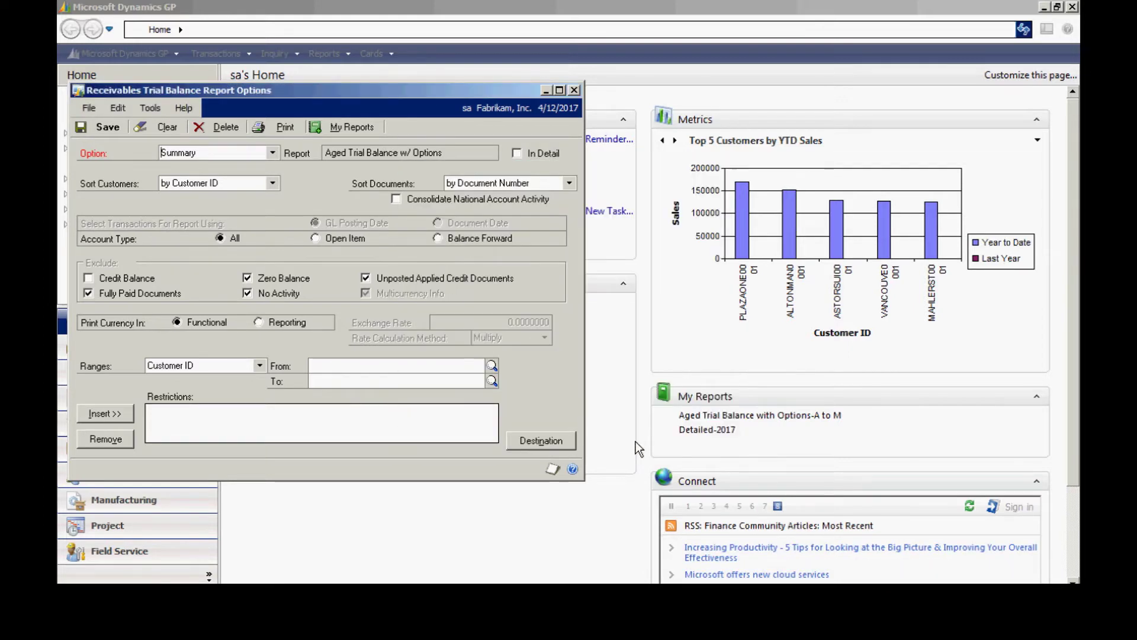
Step: Add the Summary option to My Reports and print it to an on-screen preview
click(352, 126)
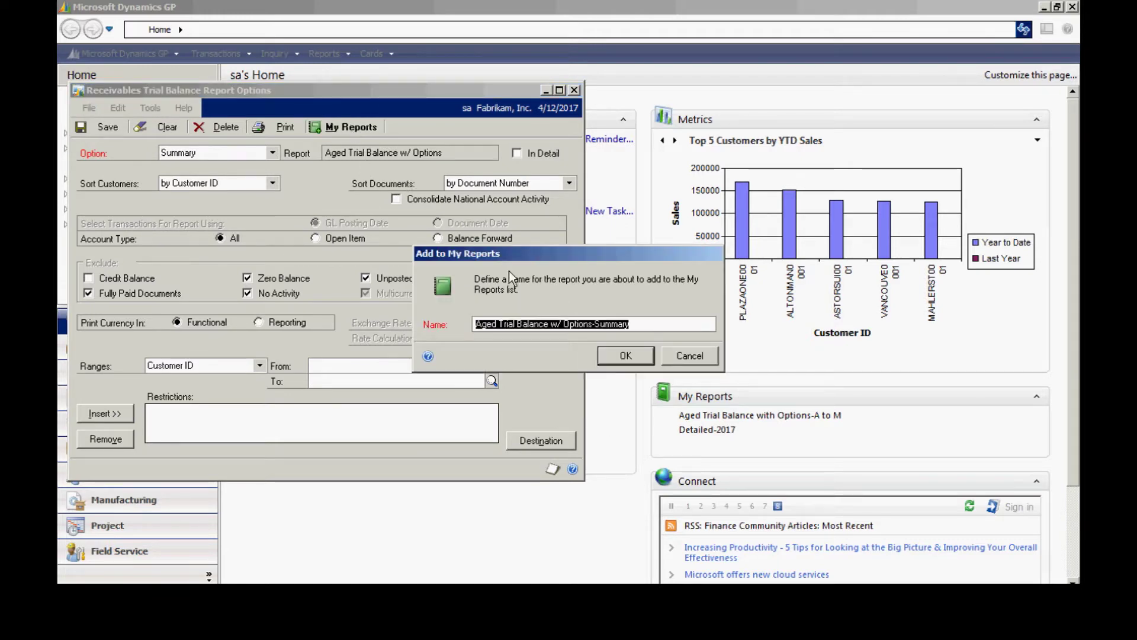
click(618, 358)
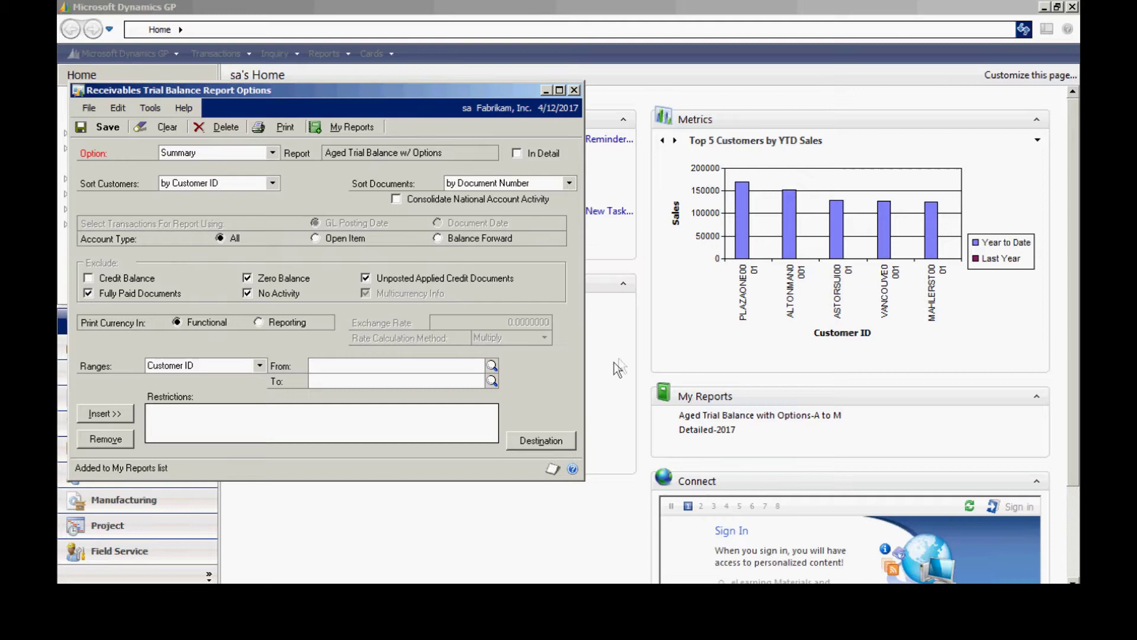
click(280, 127)
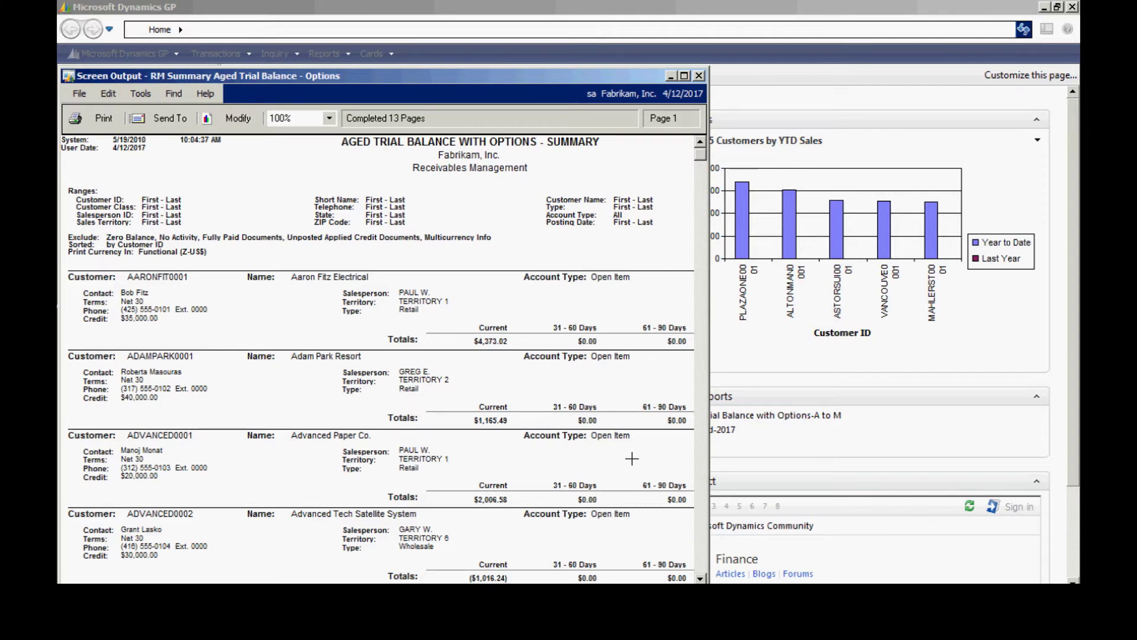
Step: Close the preview, save the Summary report option and close Report Options
click(699, 76)
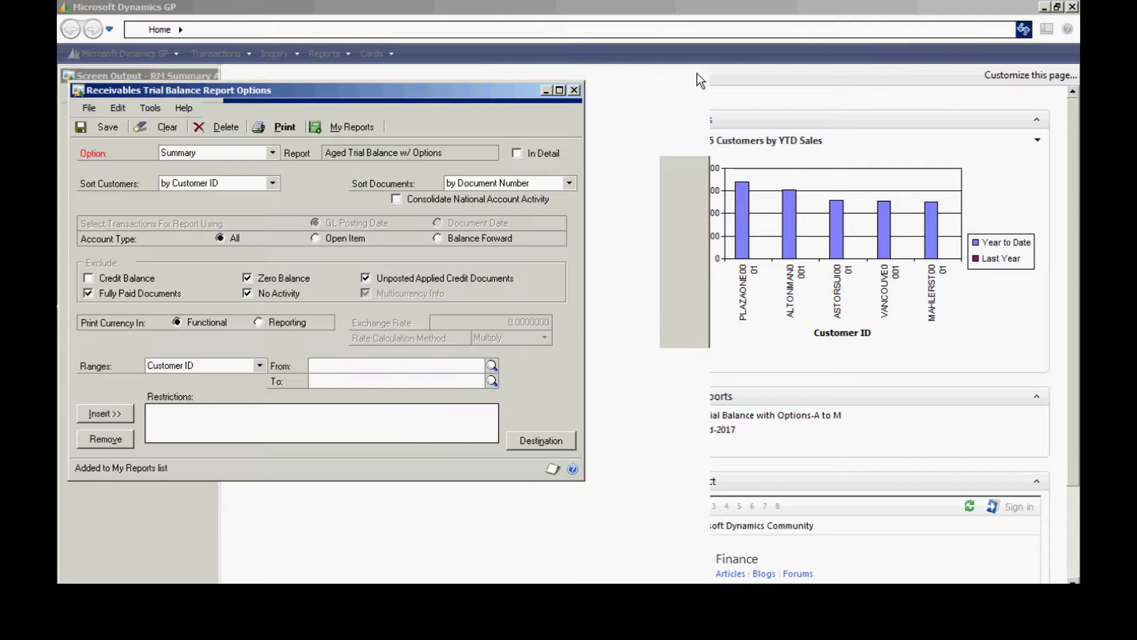
click(108, 130)
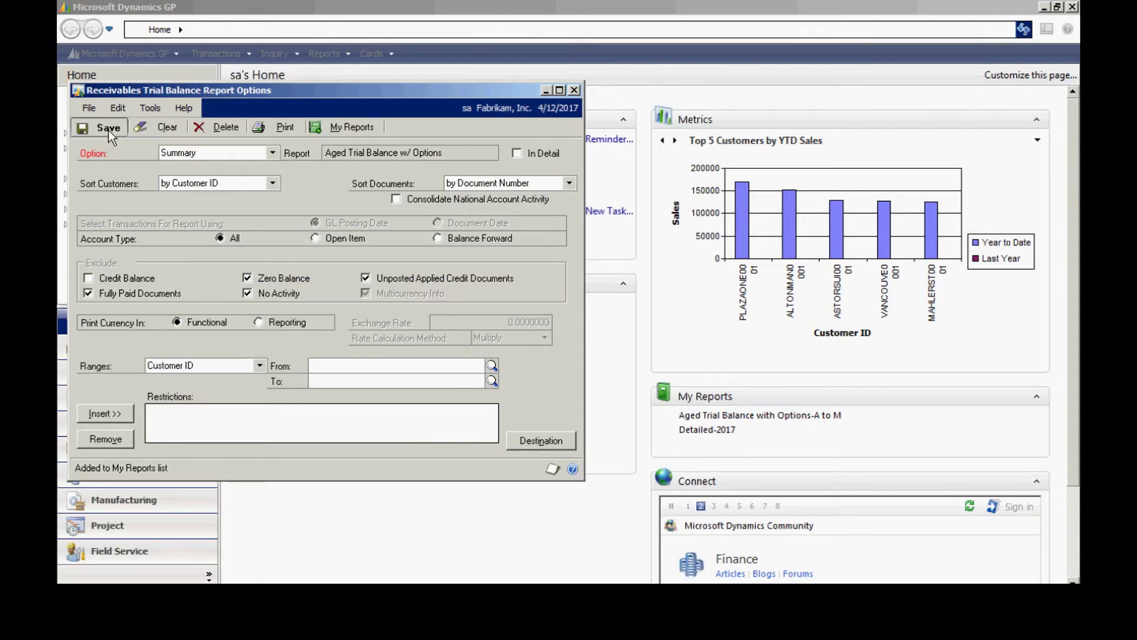
click(574, 90)
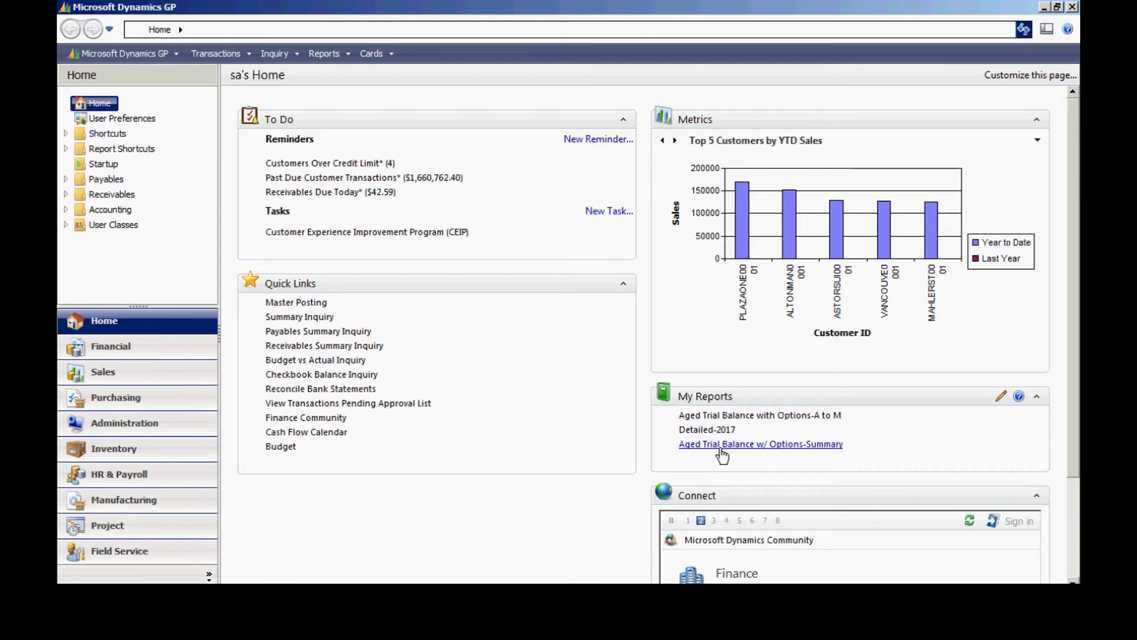
Step: Open Apply Sales Documents for customer Advanced Paper Co
click(215, 54)
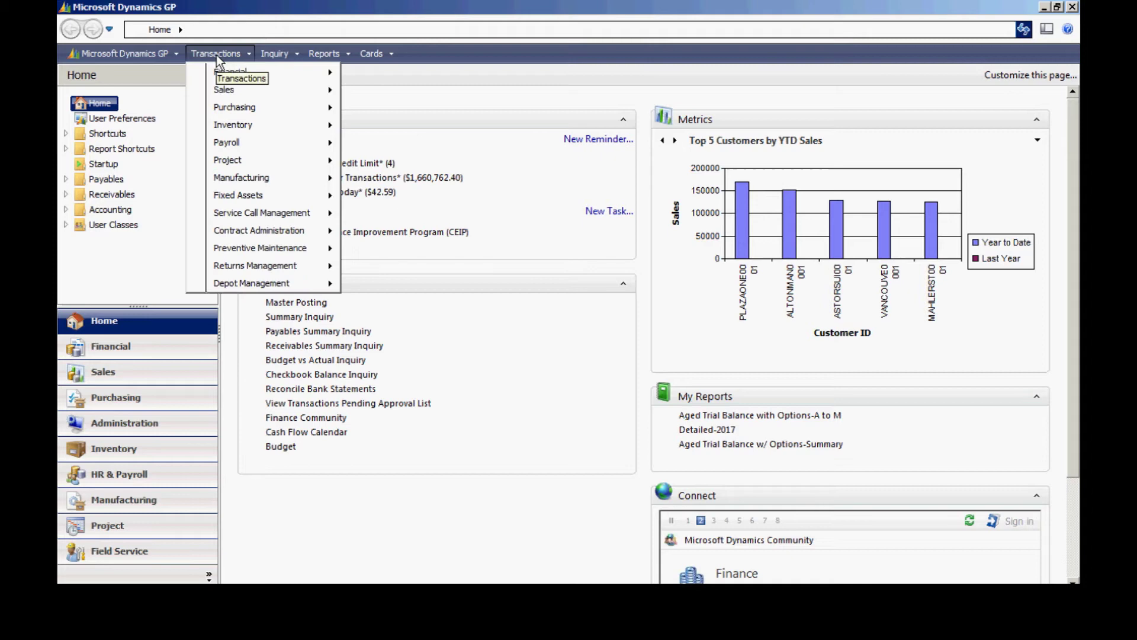
mouse_move(238, 89)
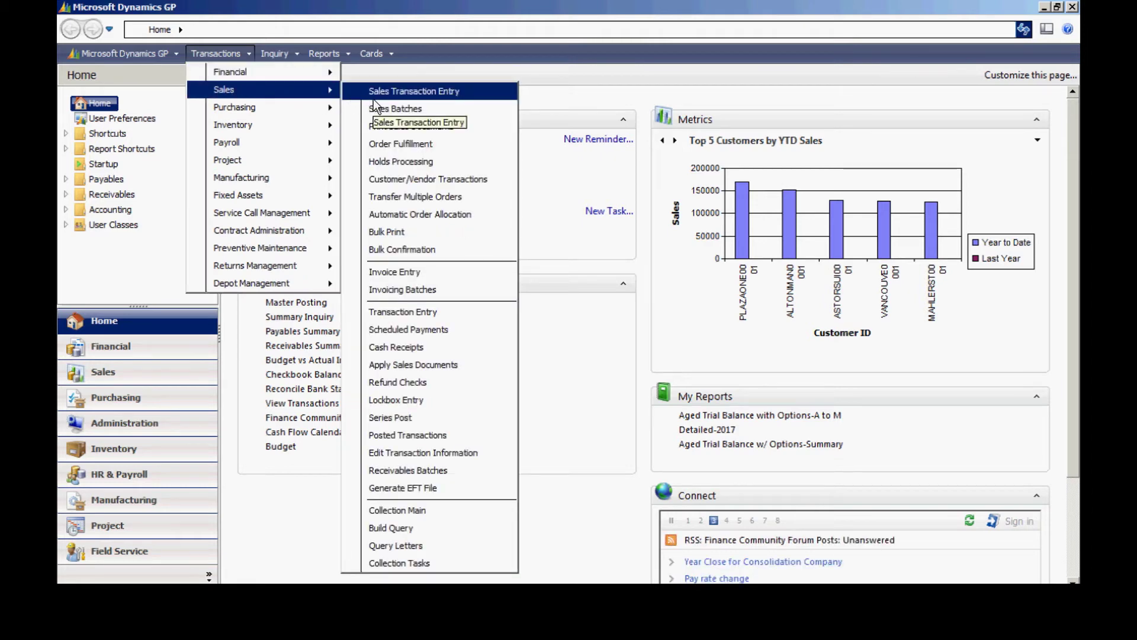
click(401, 363)
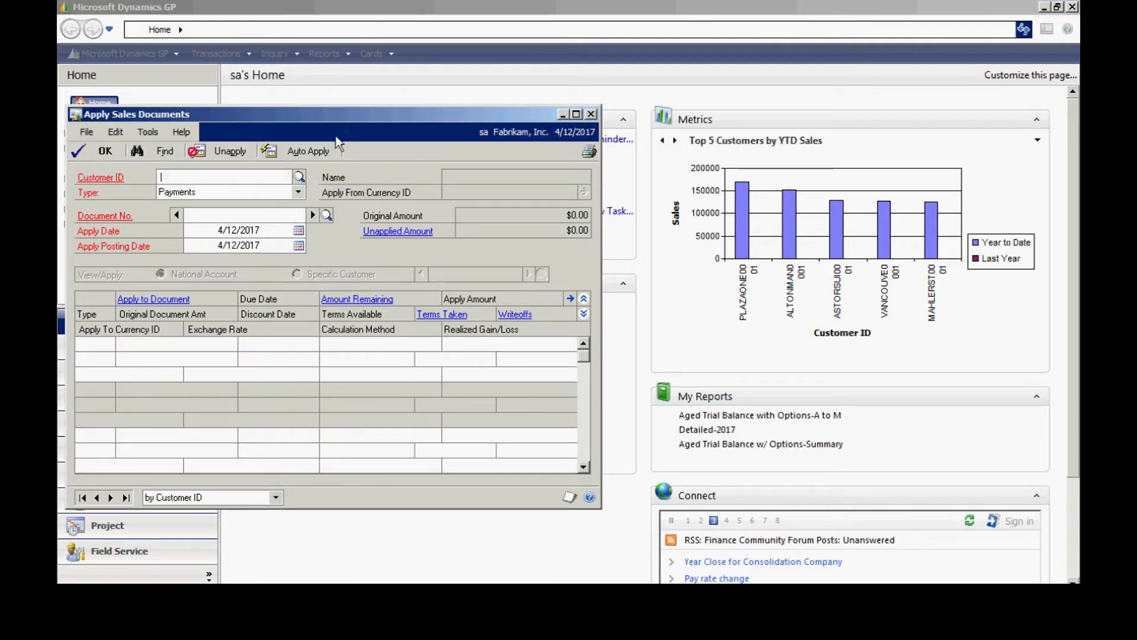
click(298, 177)
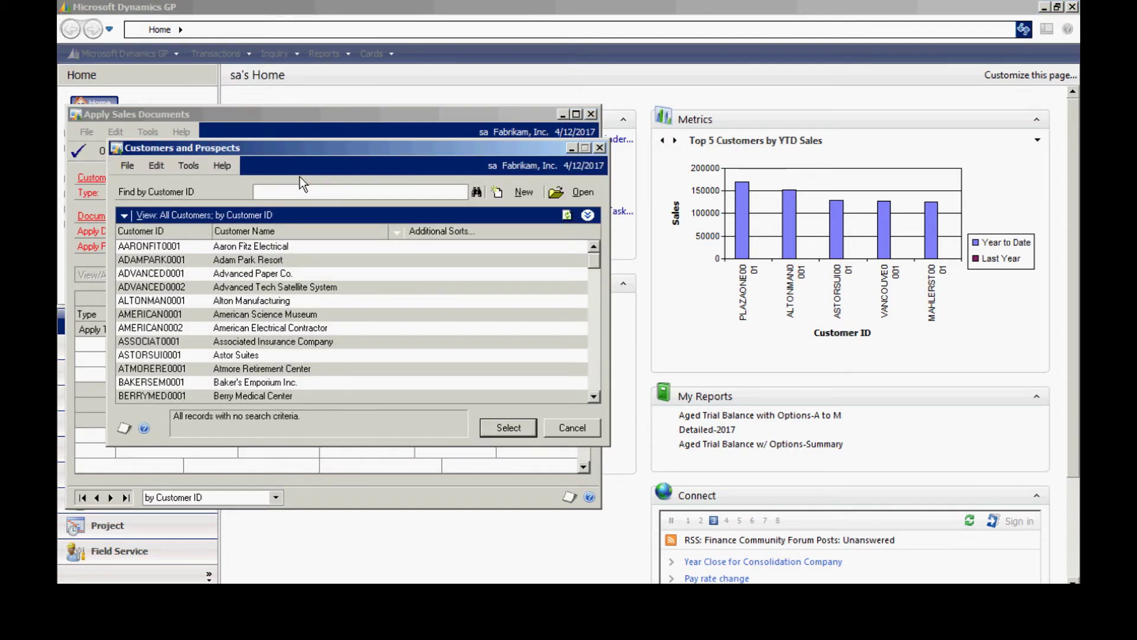
double_click(289, 272)
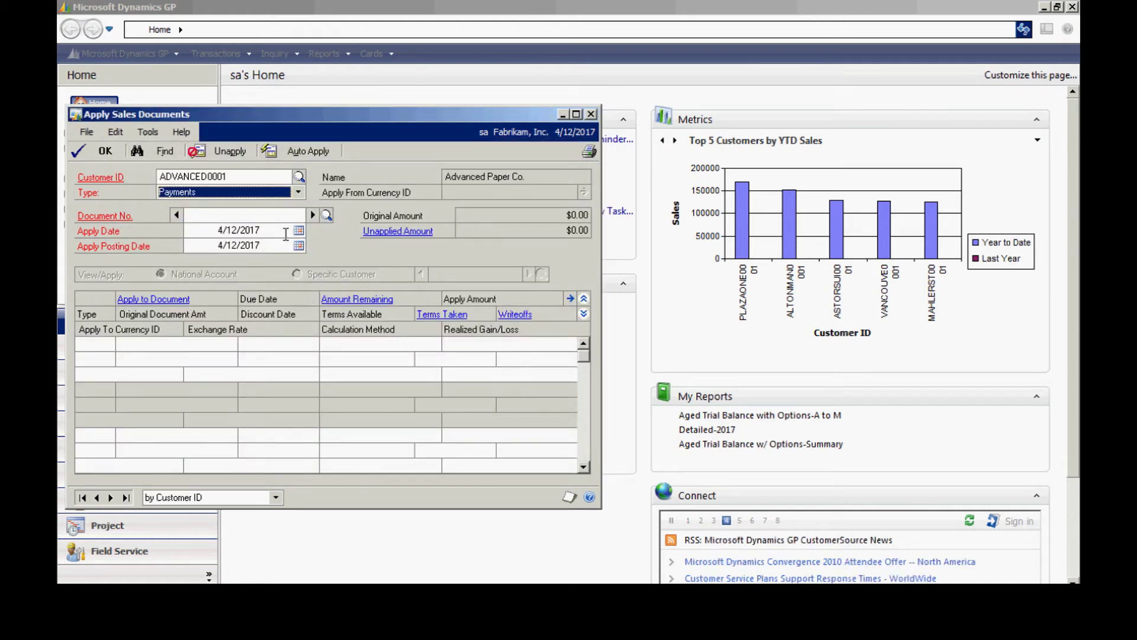
Step: Apply the $10.65 return to the $2,017.23 invoice and save the application
click(298, 193)
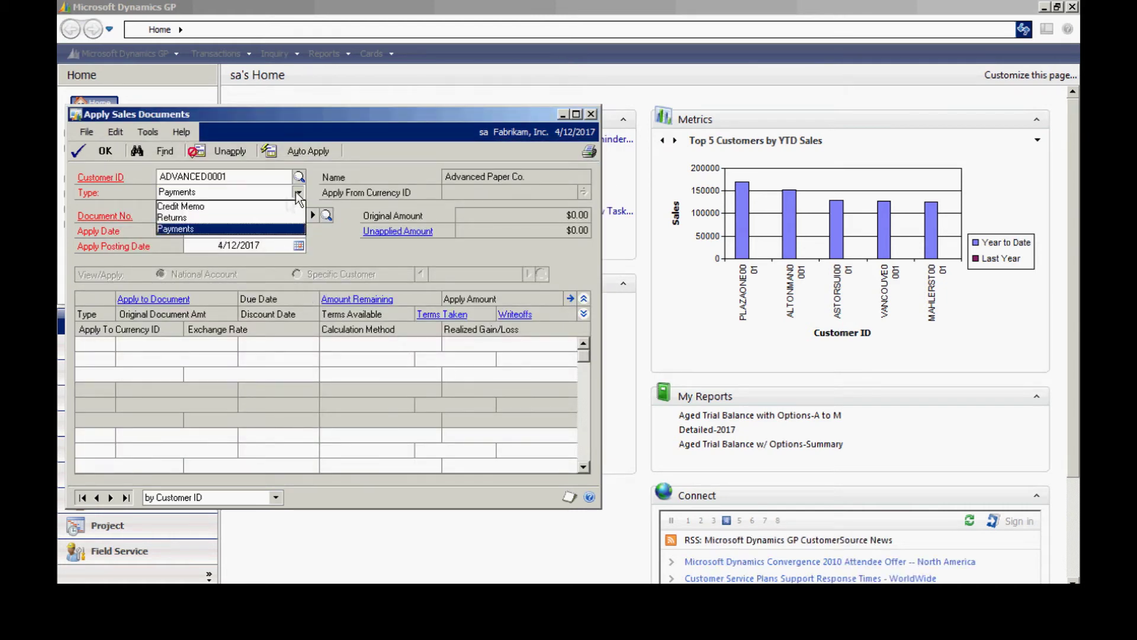
click(295, 218)
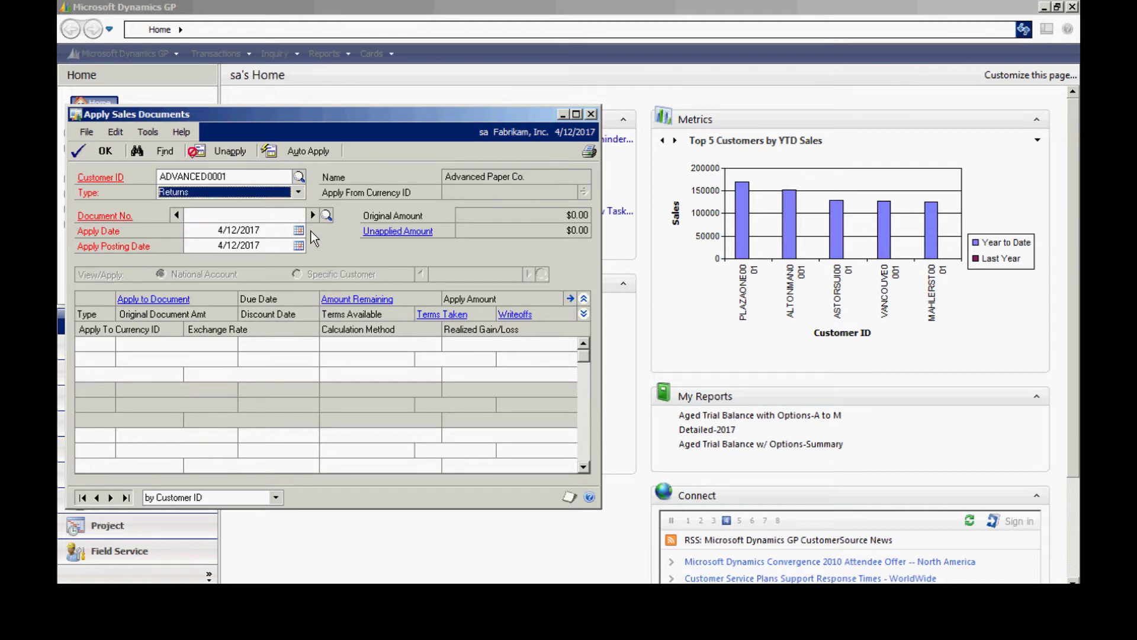
click(311, 215)
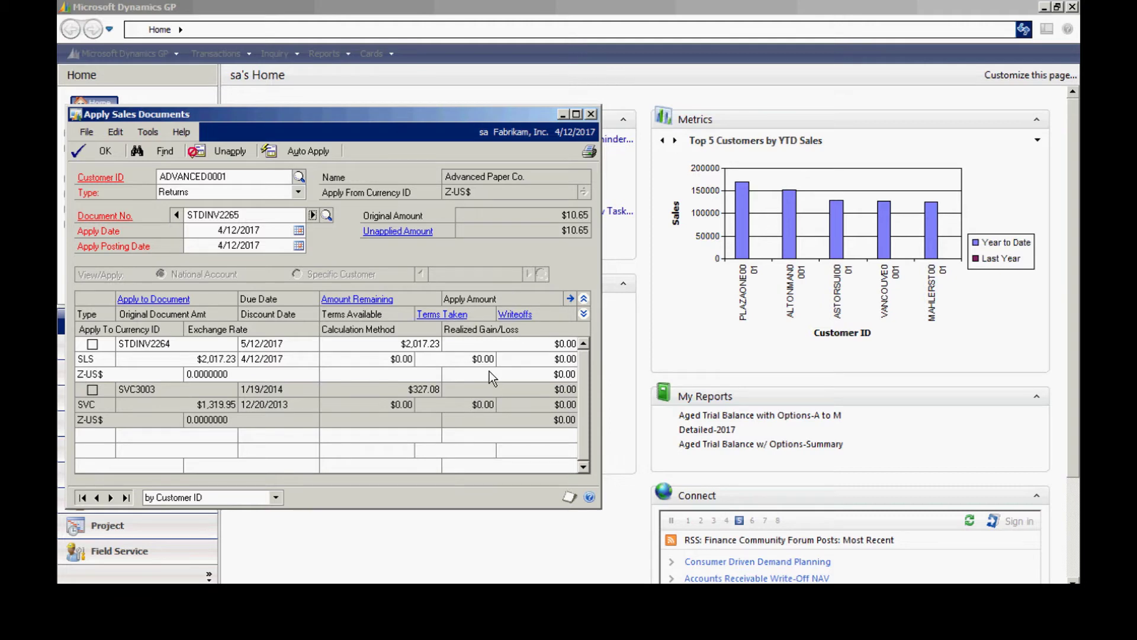
click(92, 344)
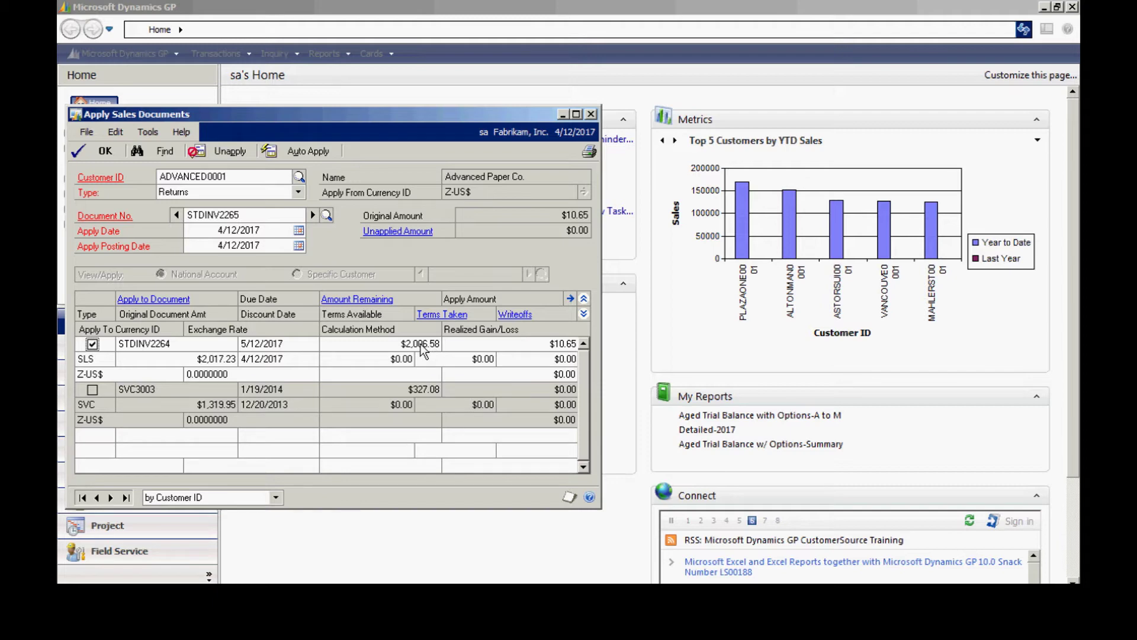
click(108, 151)
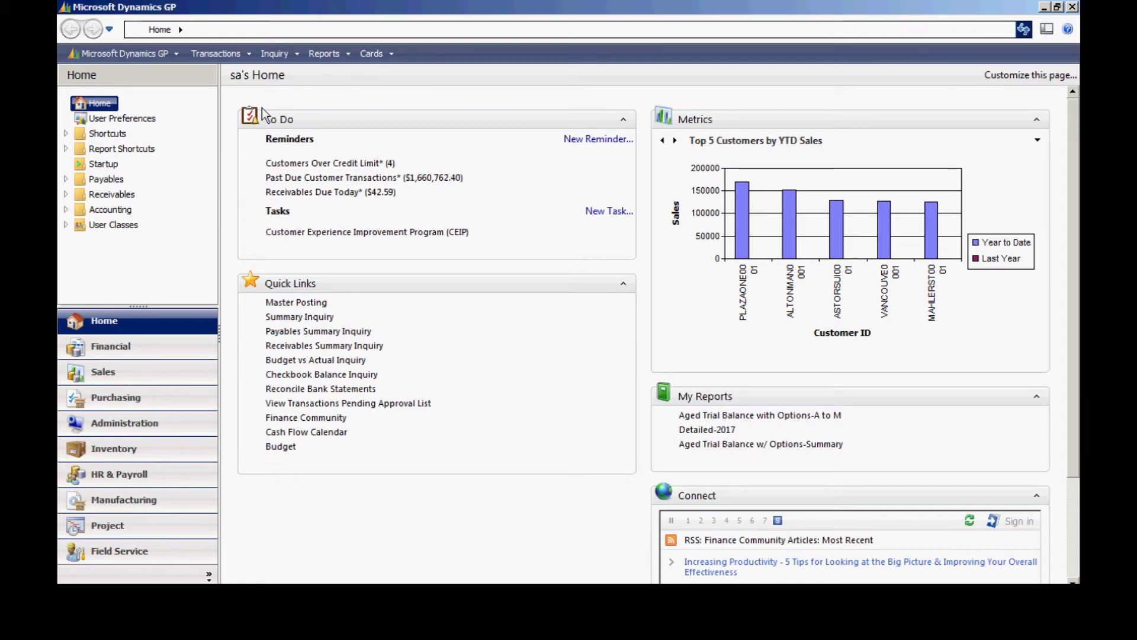
Step: Start a new Cash Receipts Entry for customer Advanced Paper Co
click(207, 53)
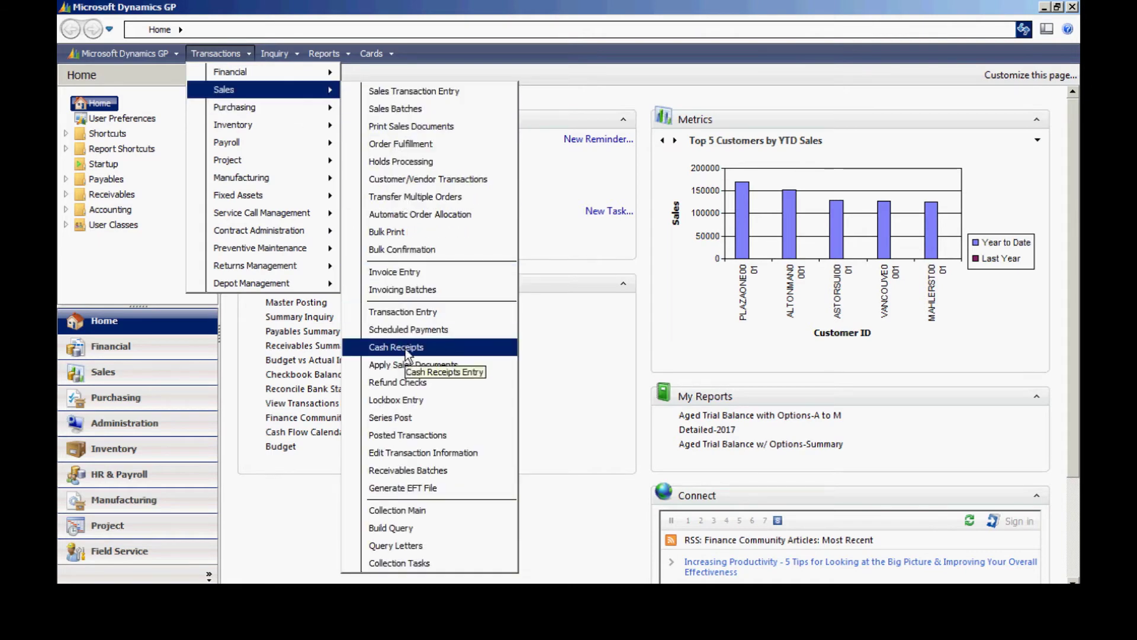
click(386, 347)
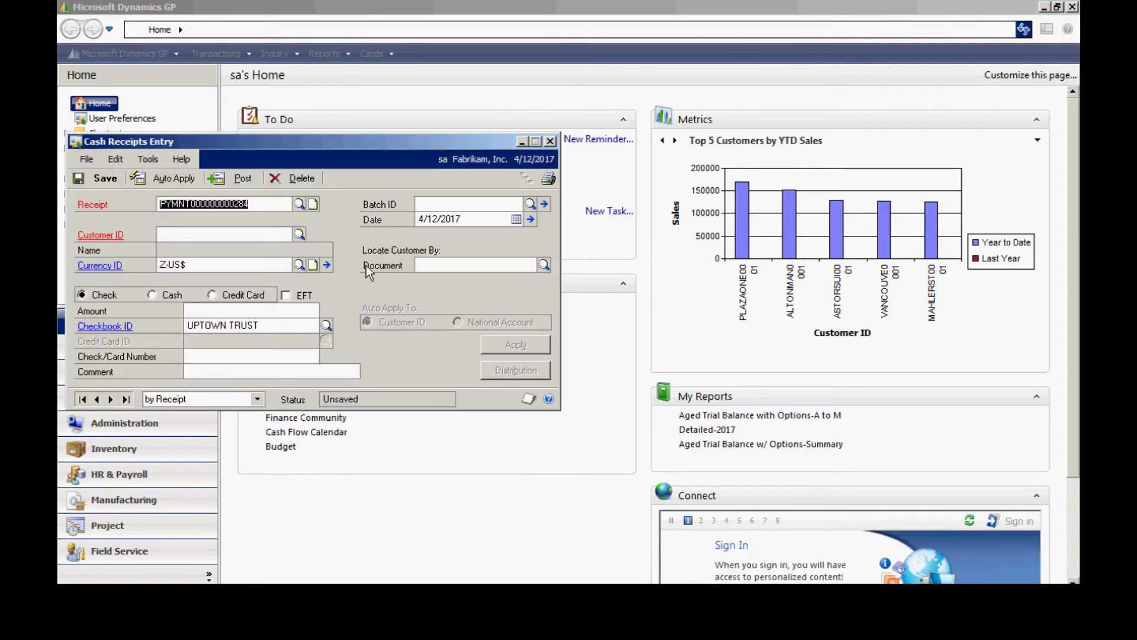
click(299, 235)
click(286, 274)
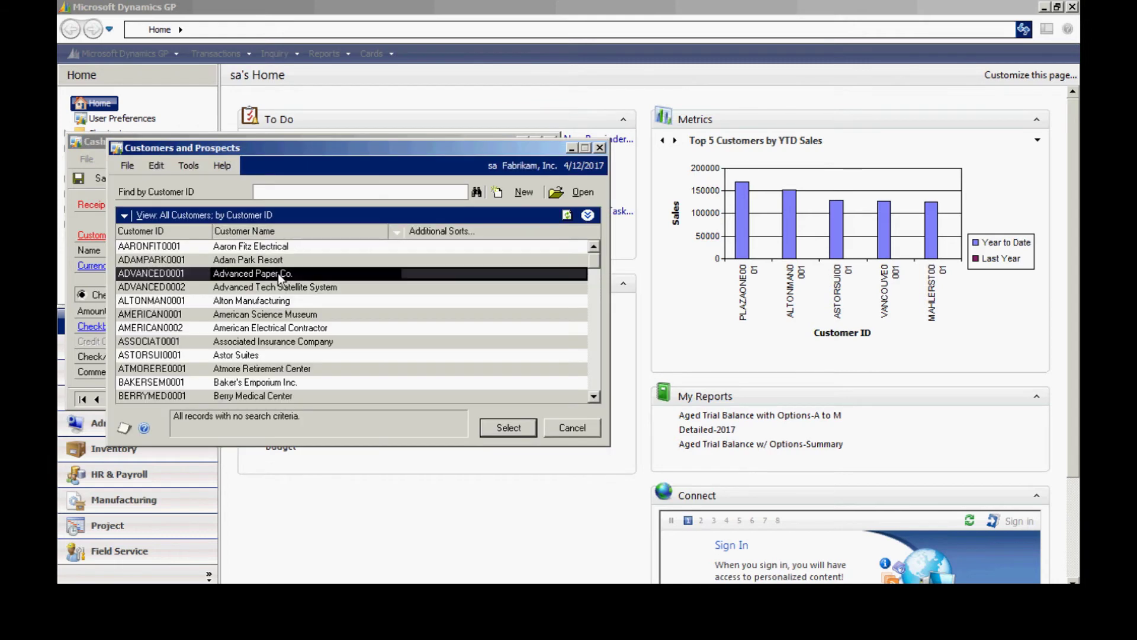
click(507, 428)
Step: Enter a receipt amount of 2,000.00 and fill in the check number
key(Tab)
key(Tab)
key(Tab)
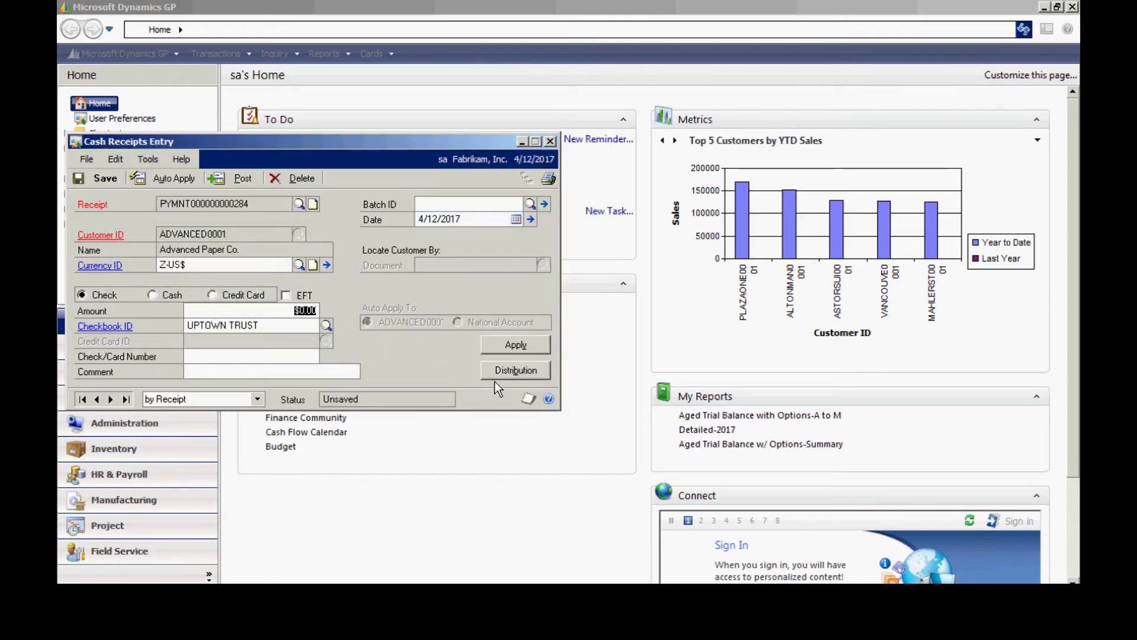
text(2000)
key(Tab)
key(Tab)
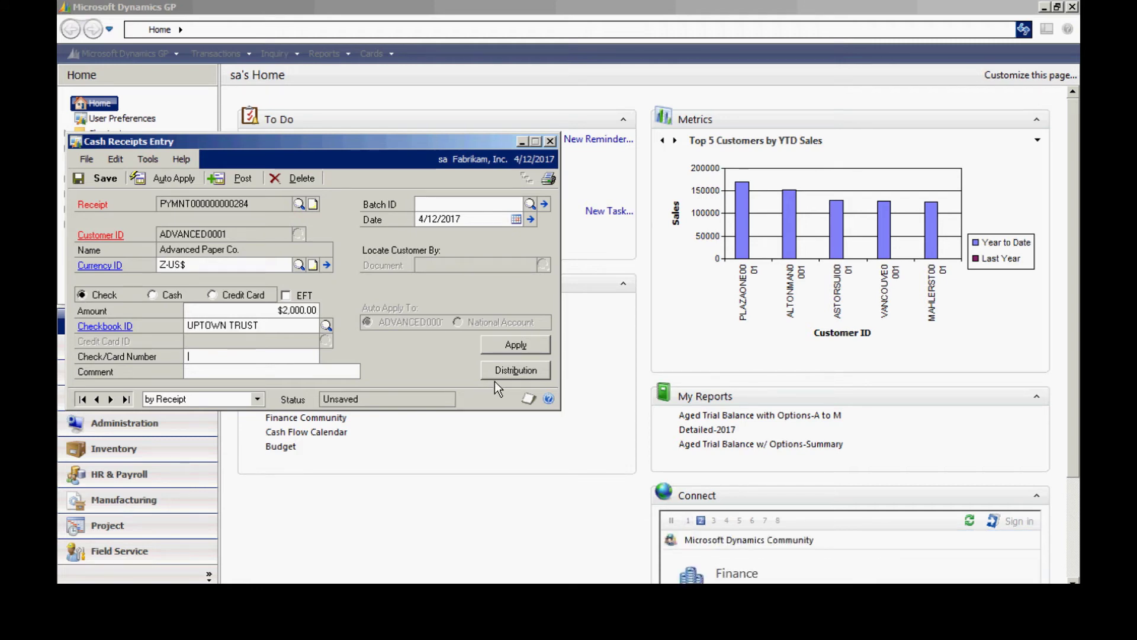
text(78999)
key(Tab)
Step: Auto-apply the receipt, then set STDINV2264 to $1,500.00 and apply $327.08 to SVC3003
click(513, 343)
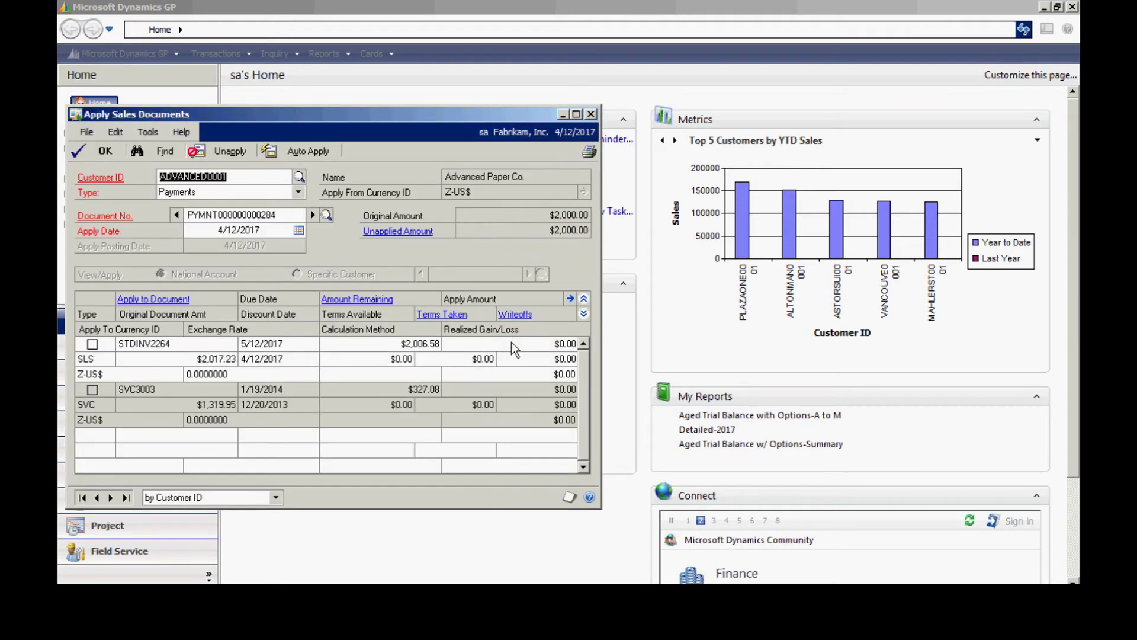
click(307, 151)
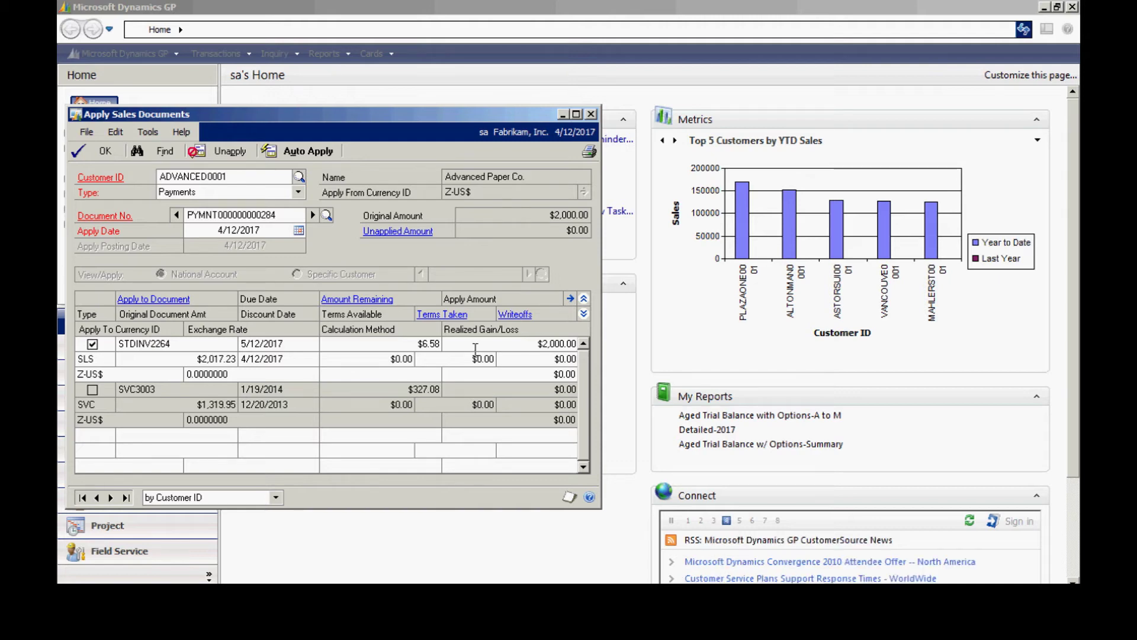
click(533, 345)
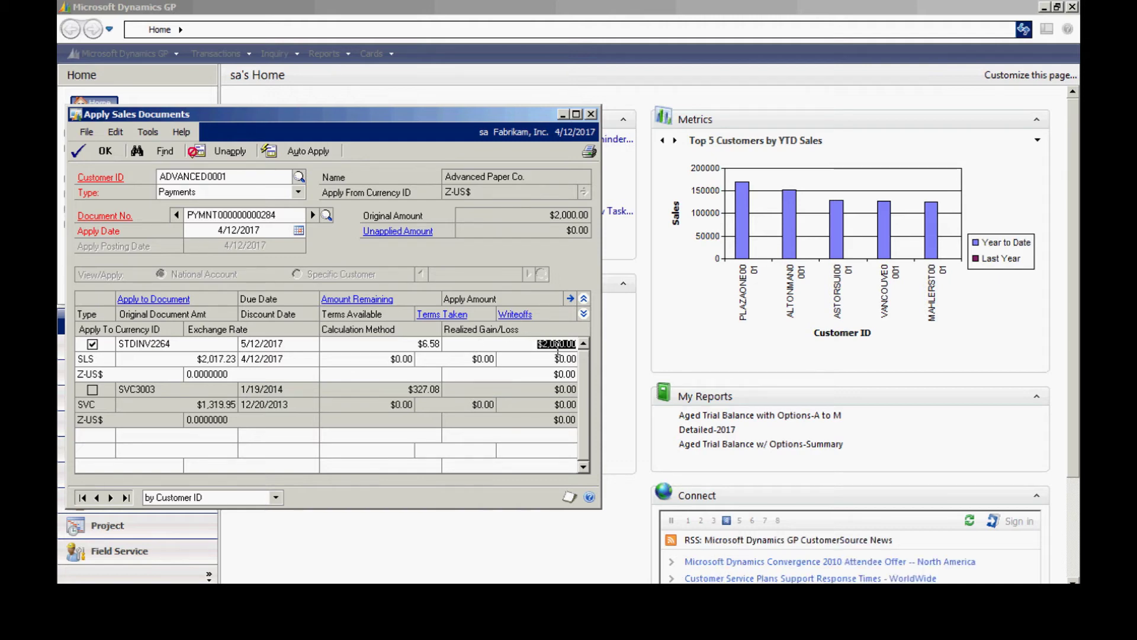
text(1.50)
text(0)
key(Tab)
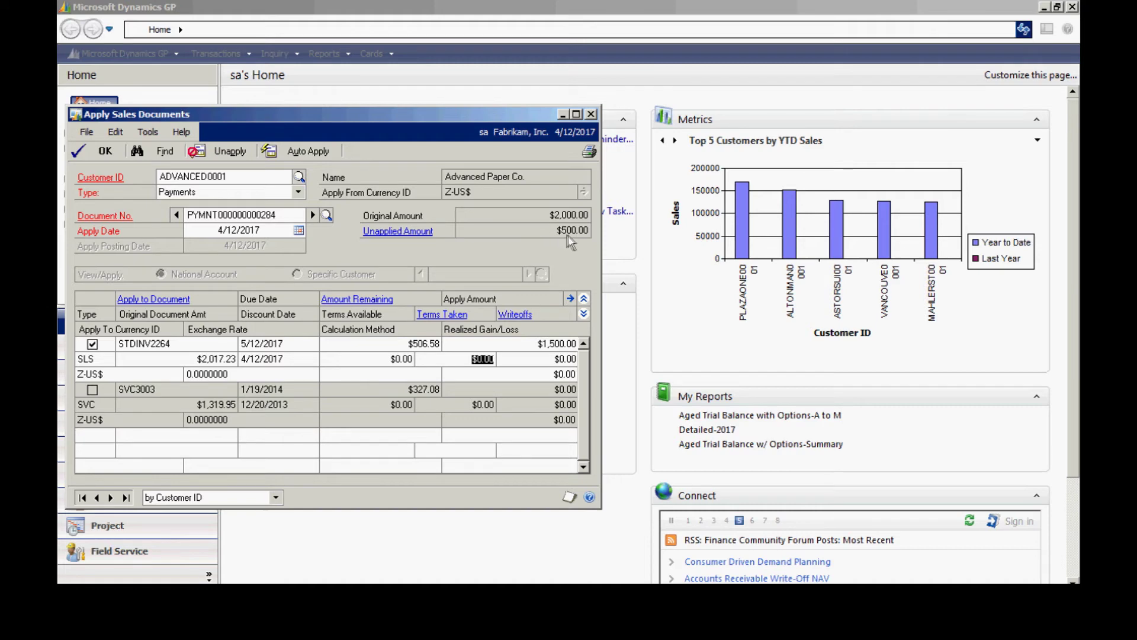
click(92, 389)
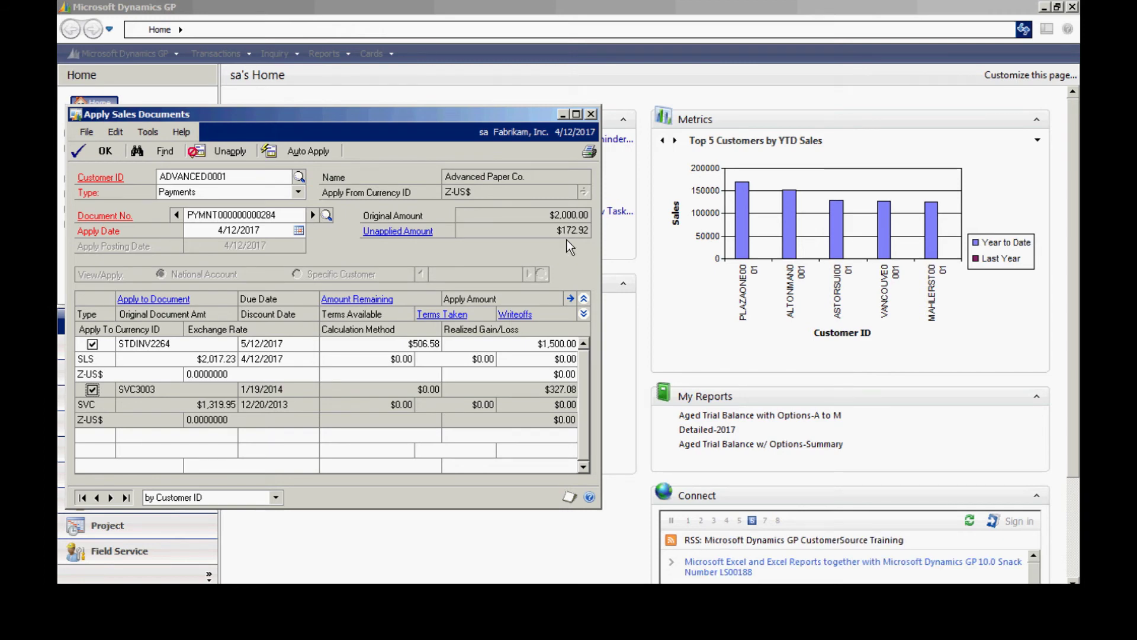
Step: Accept the invoice applications and post the $2,000.00 cash receipt
click(93, 155)
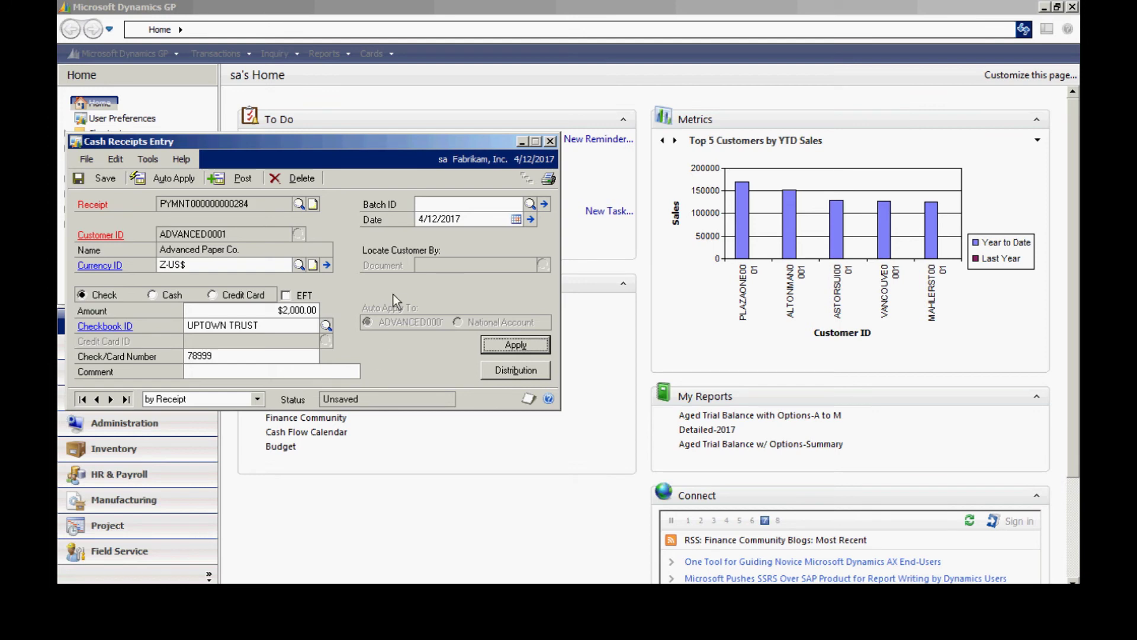
click(243, 181)
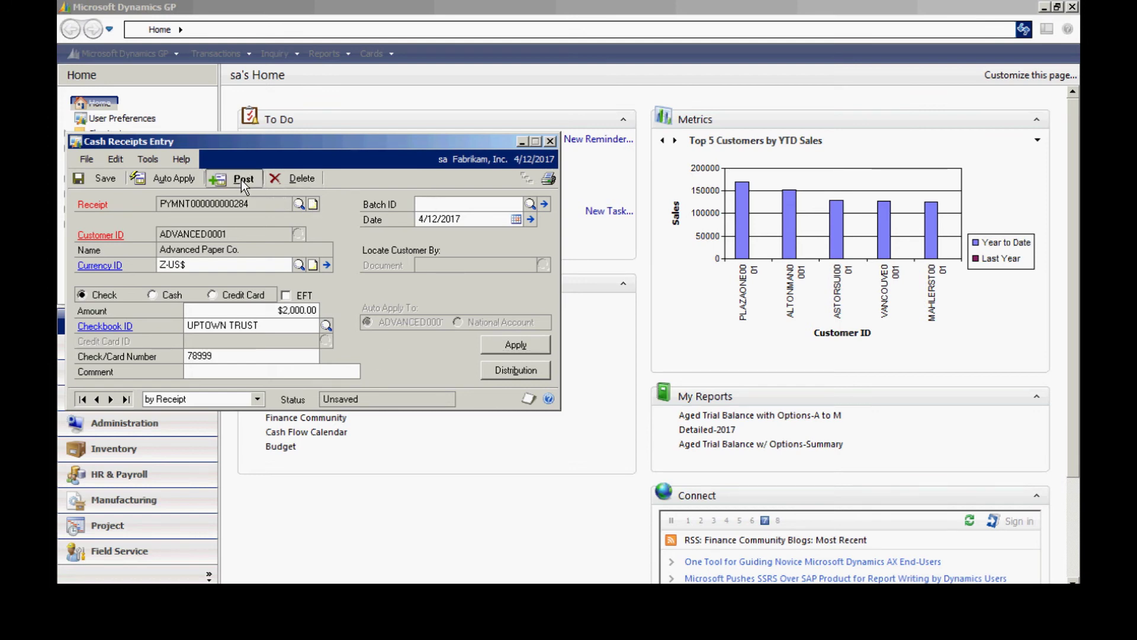
click(528, 566)
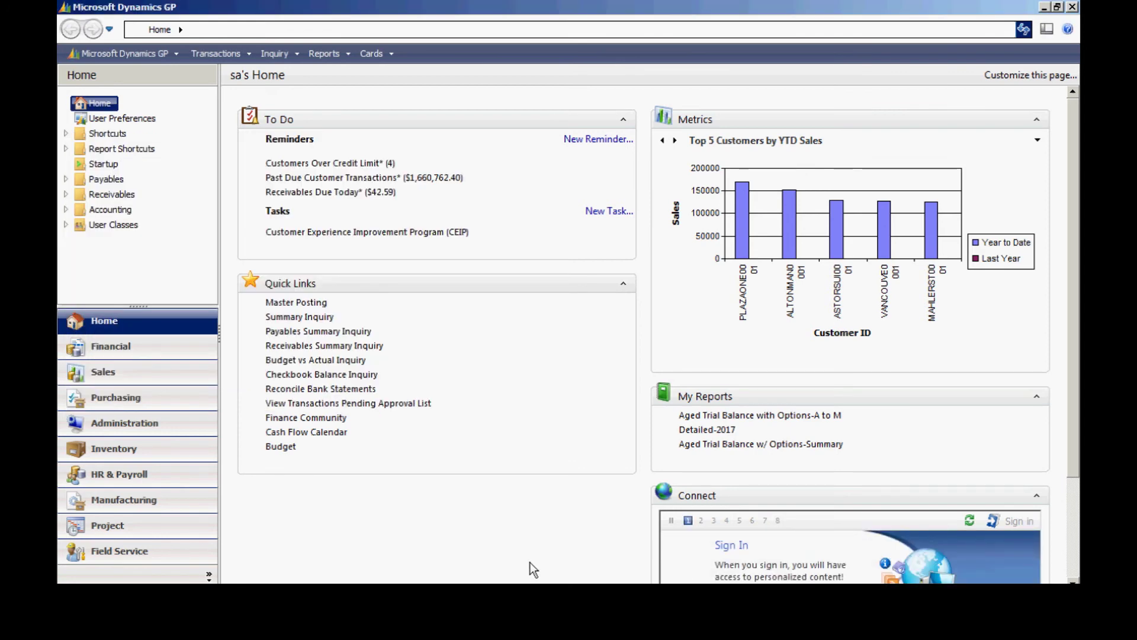
Step: Open Receivables Posted Transaction Maintenance for customer Advanced Paper Co
click(216, 54)
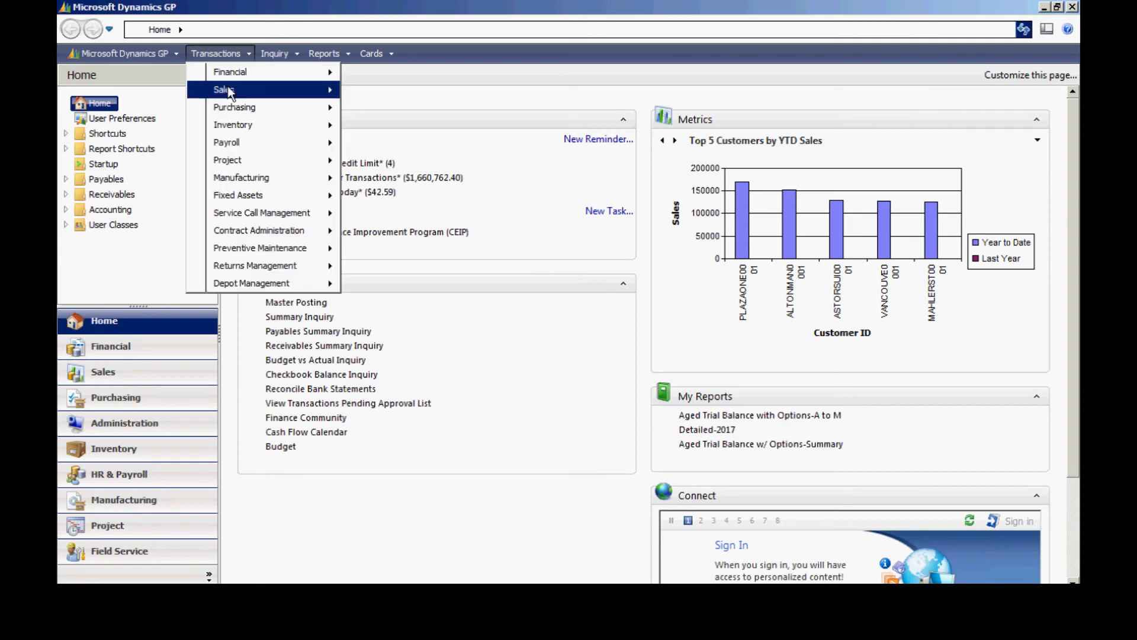
mouse_move(283, 90)
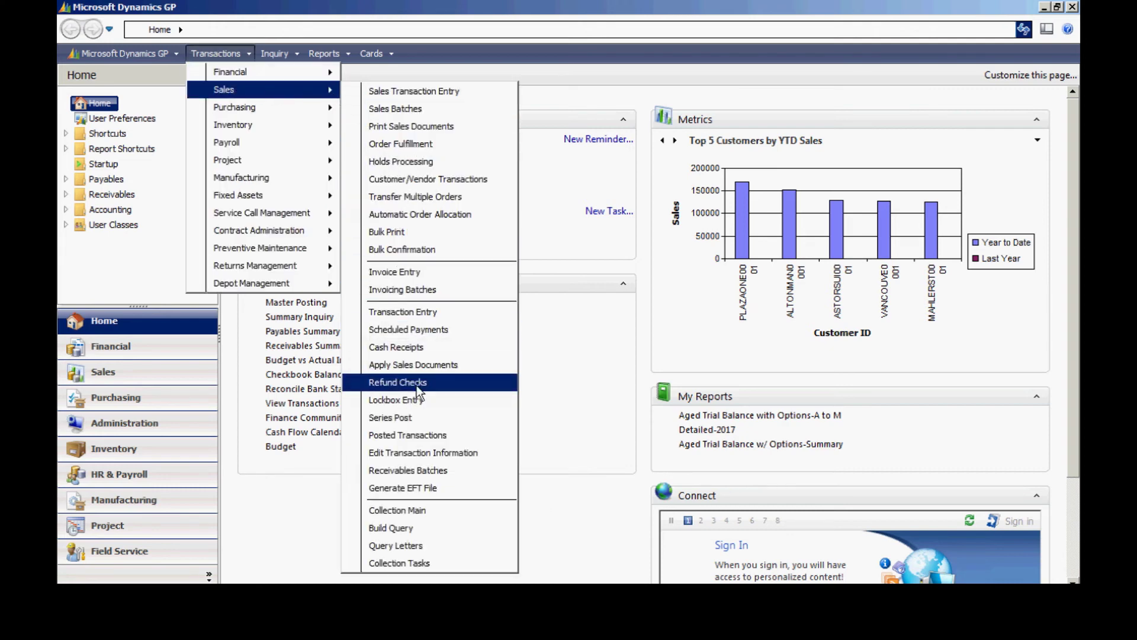
click(414, 435)
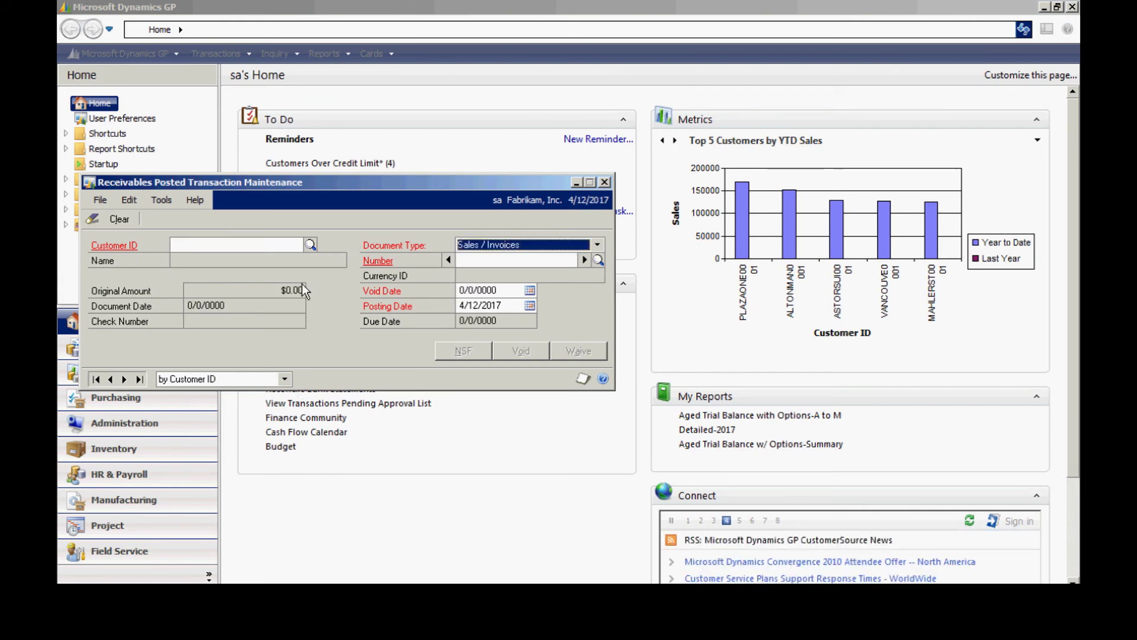
click(310, 244)
click(257, 275)
click(509, 427)
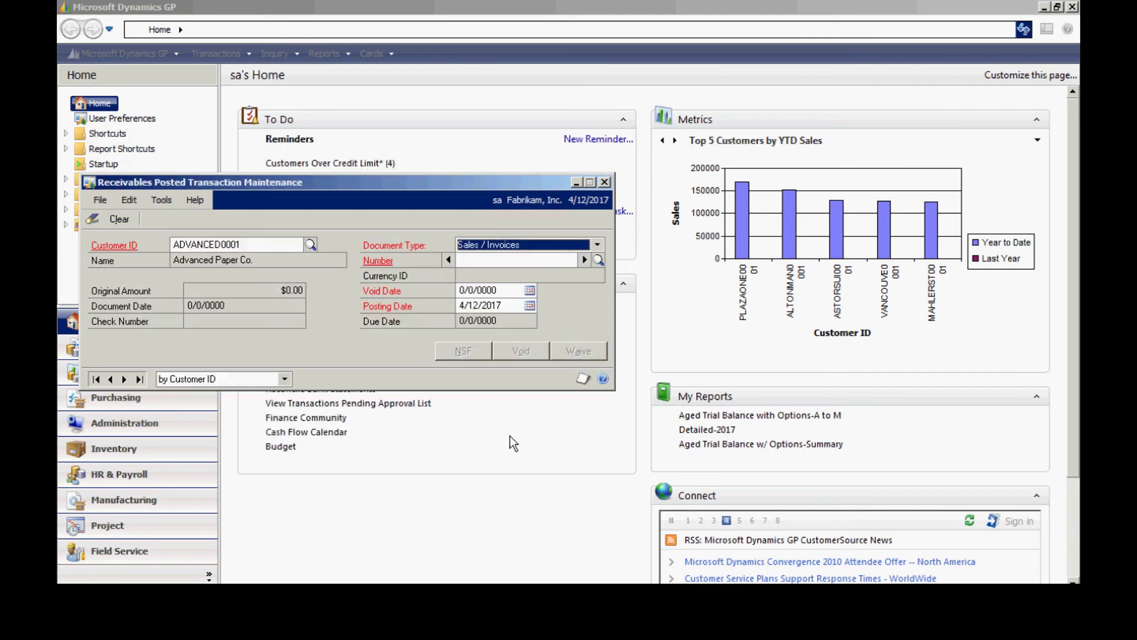
Step: Switch to Payments, browse to the $2,000.00 payment from 4/12/2017, and void it
click(598, 245)
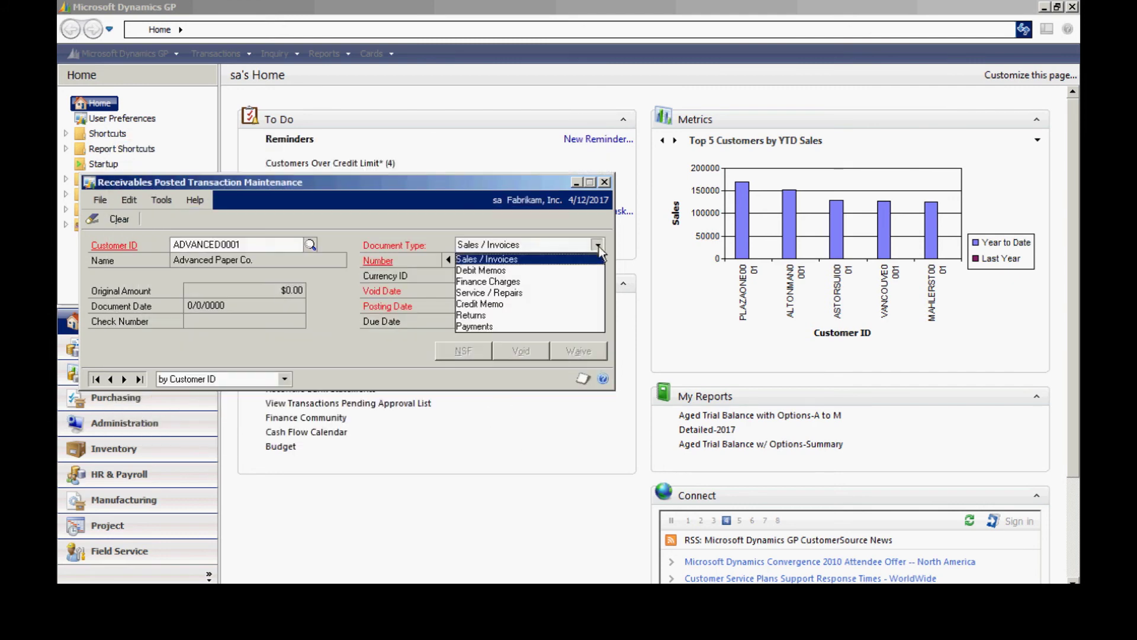
click(511, 327)
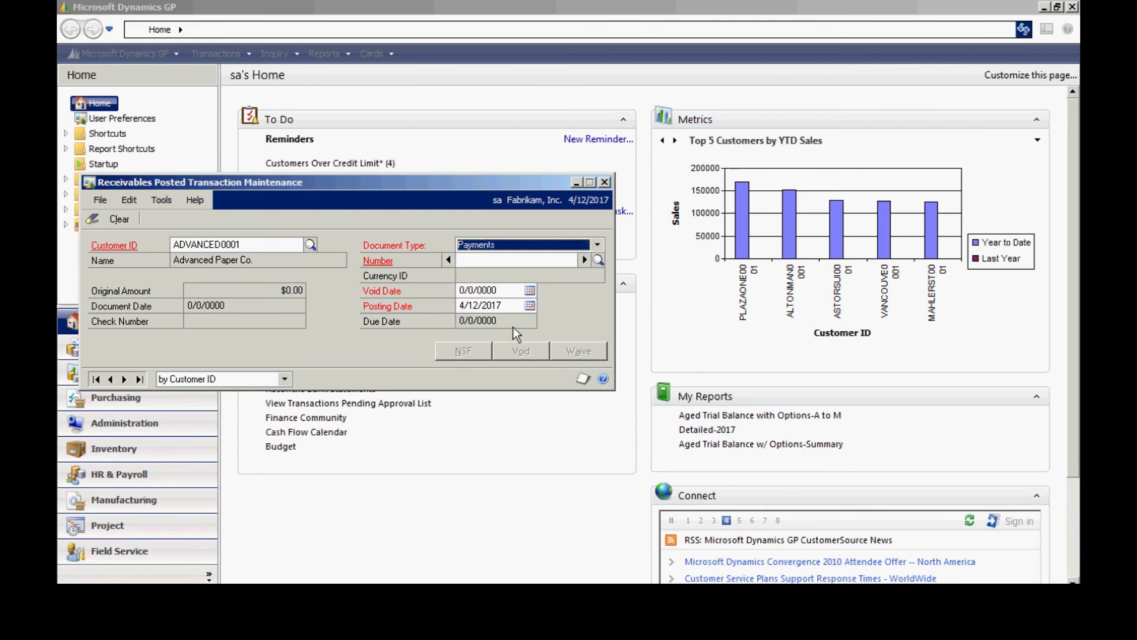
click(585, 260)
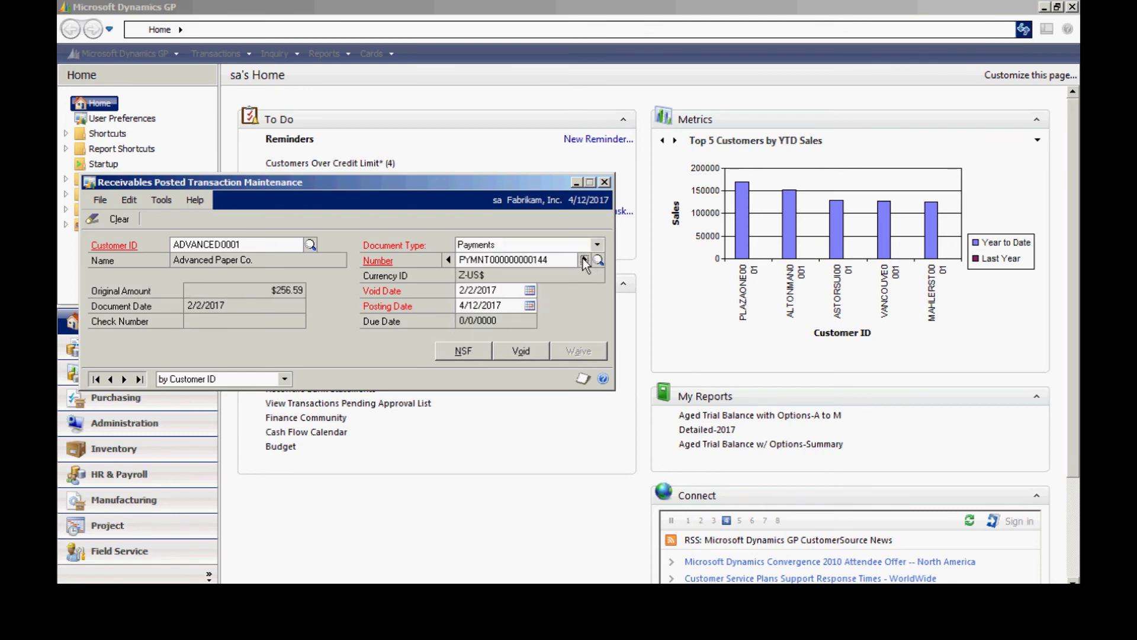
click(584, 261)
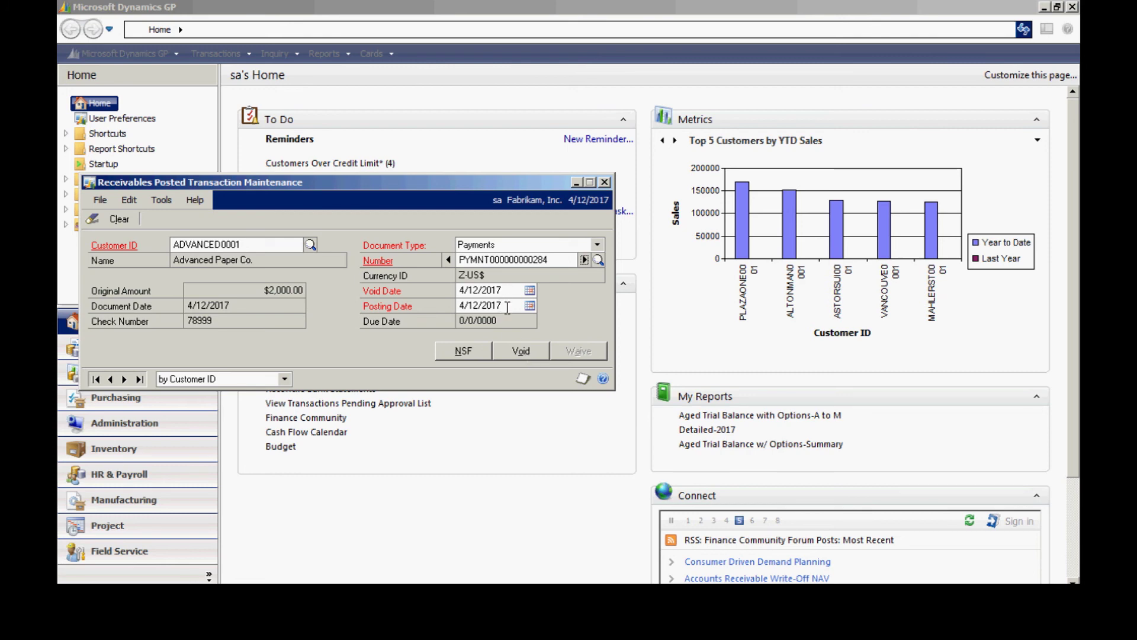
click(520, 352)
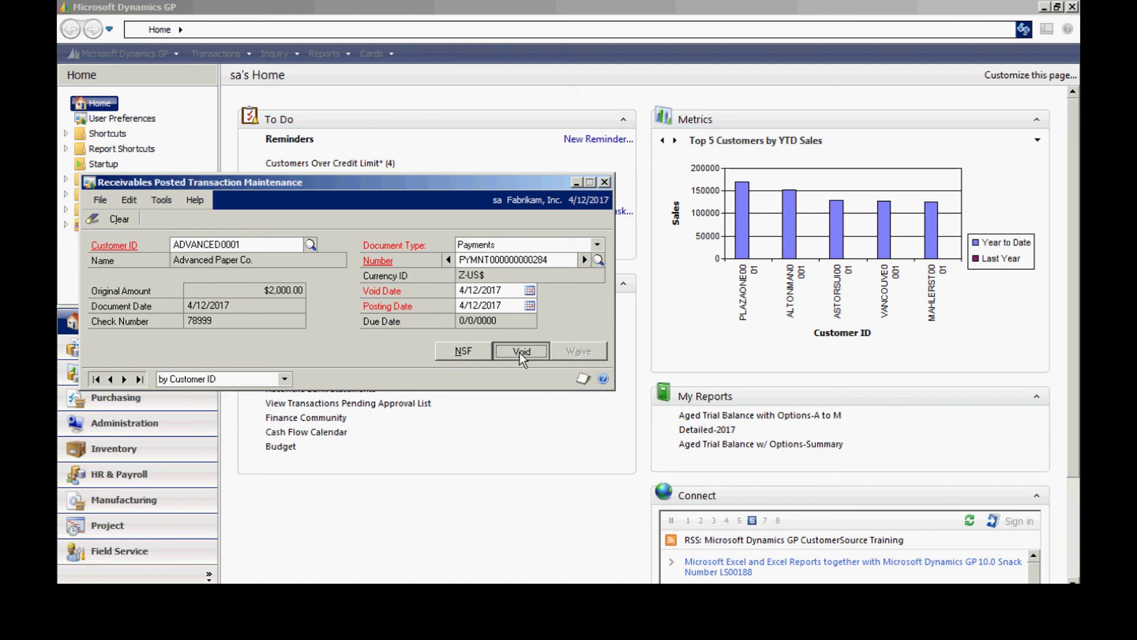